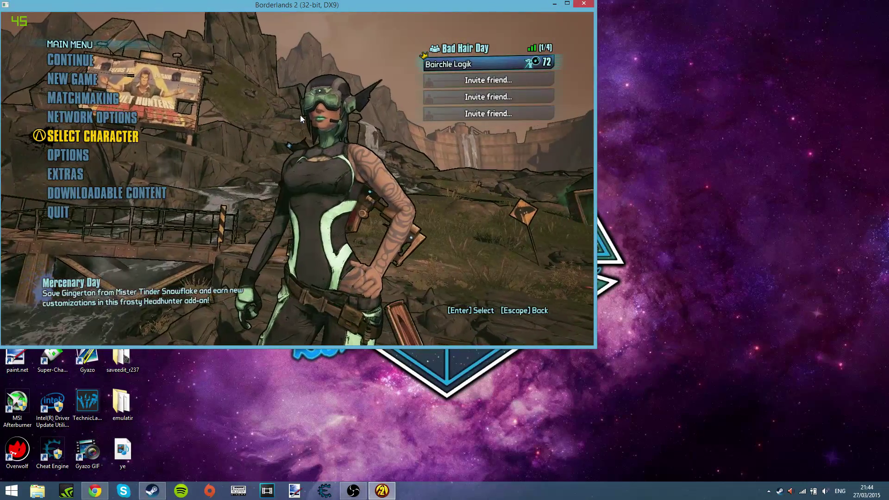
Start a new game in Borderlands 2 and skip the intro to reach class selection
left_click(108, 79)
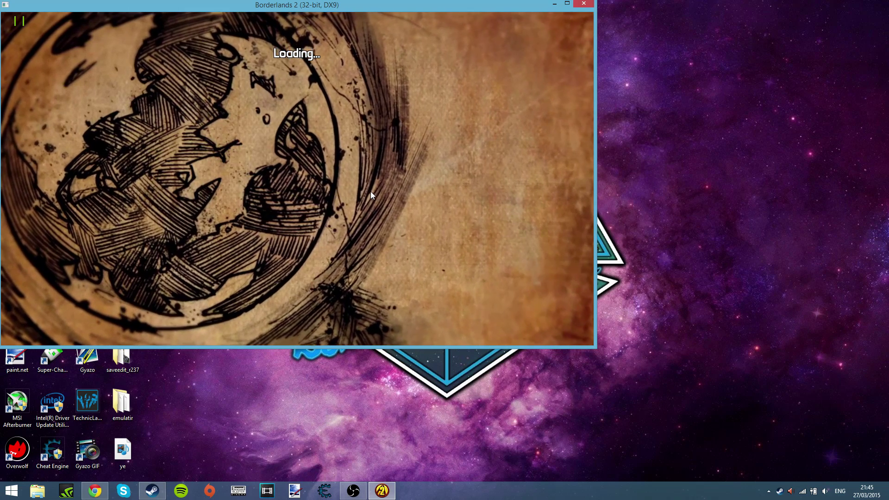
key("Escape")
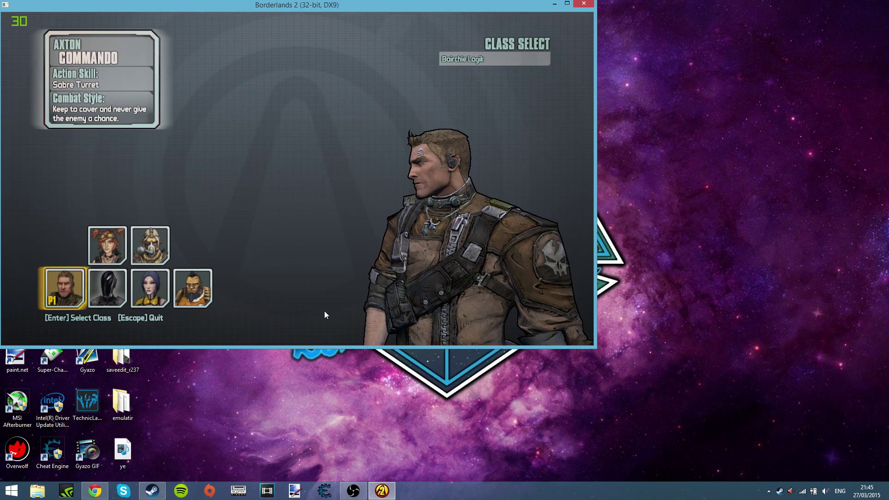
Switch to Chrome, review the Cheat Engine downloads page and the randomizer mod thread's Borderlands2.cetrainer Dropbox page, and close the browser
left_click(95, 491)
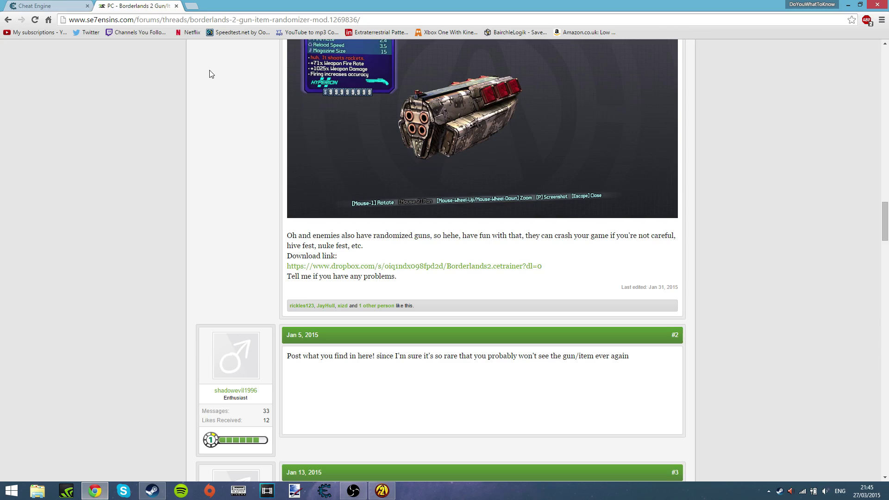
left_click(49, 6)
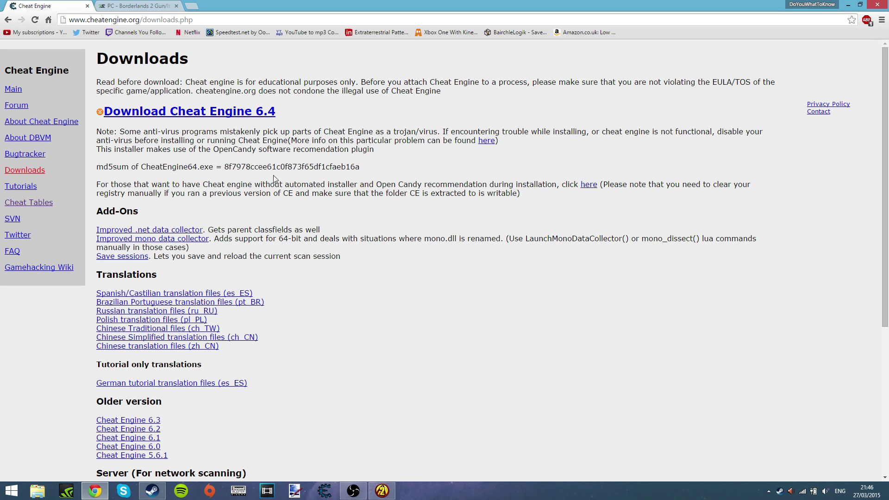
left_click(156, 9)
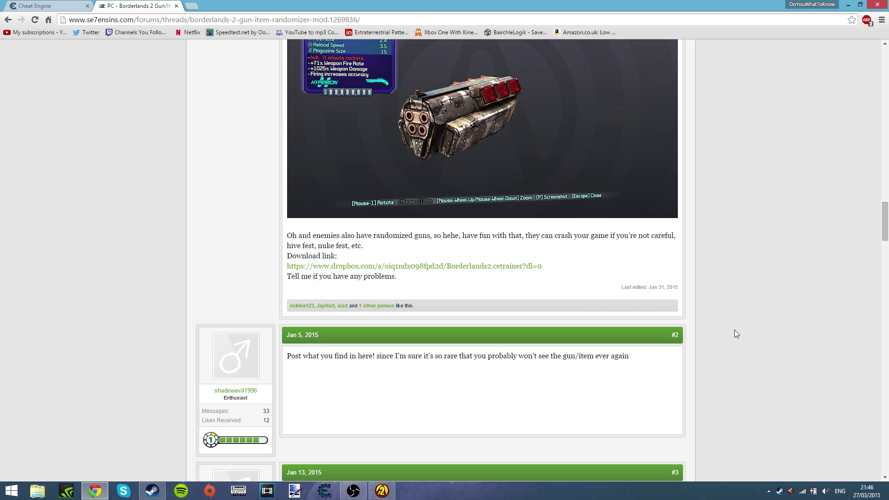
scroll(726, 306, "up", 1)
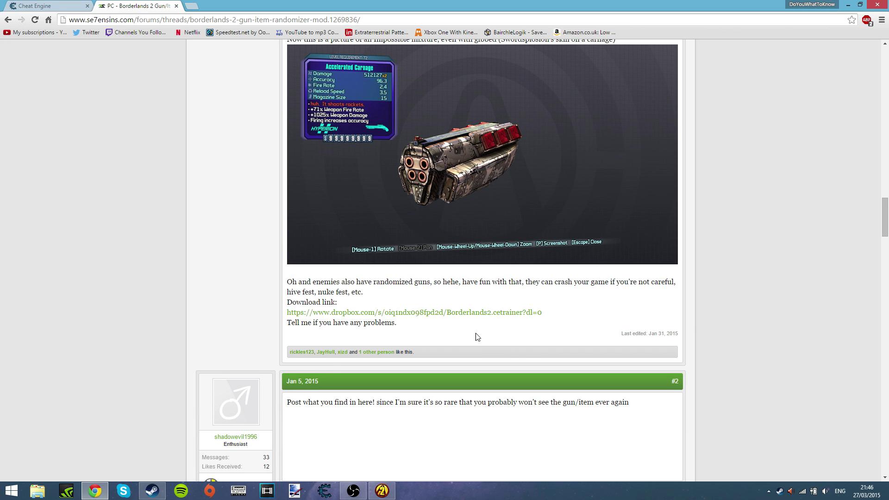
scroll(442, 281, "up", 7)
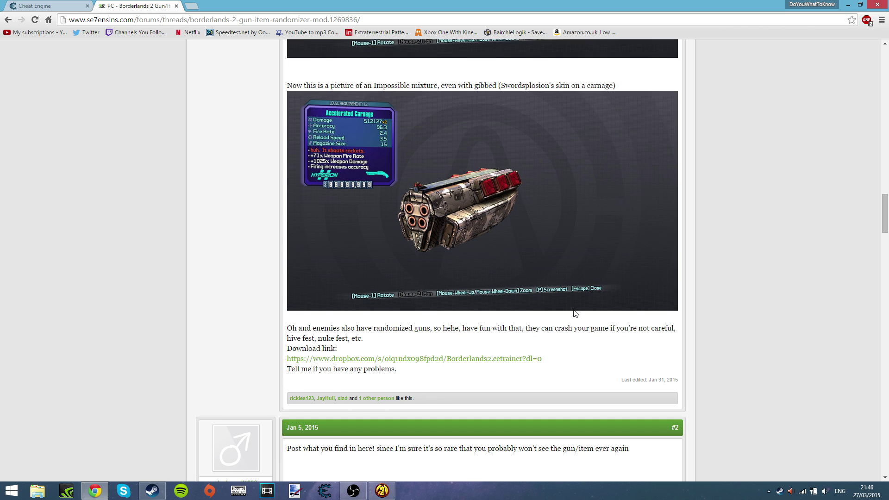
scroll(576, 285, "down", 5)
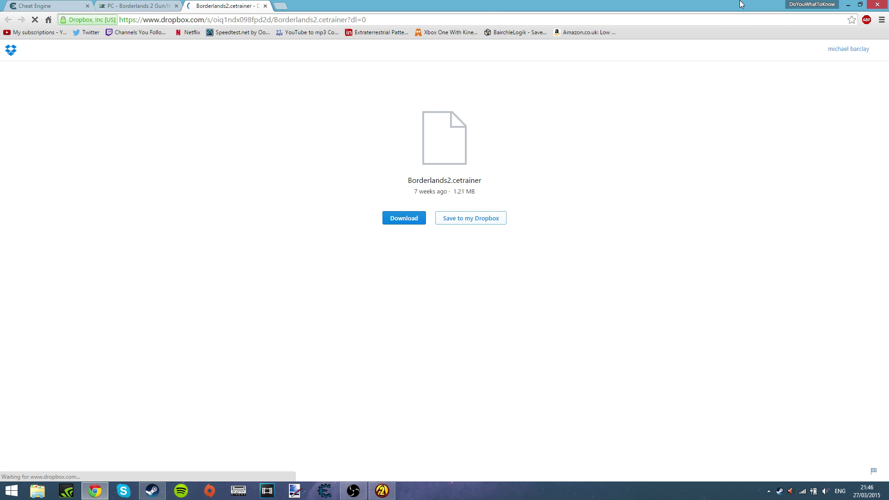
left_click(876, 5)
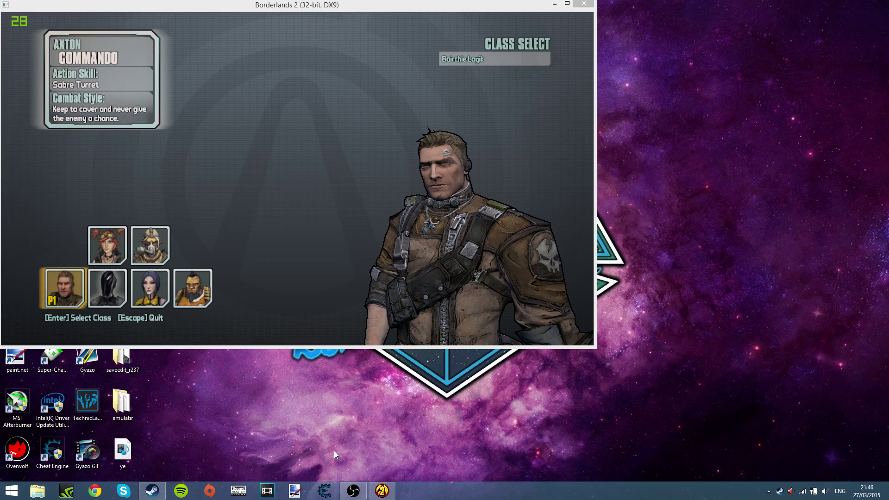
Launch Cheat Engine 6.3 and load the Borderlands2 cheat table from My Cheat Tables, dismissing the newer-version notice
left_click(324, 490)
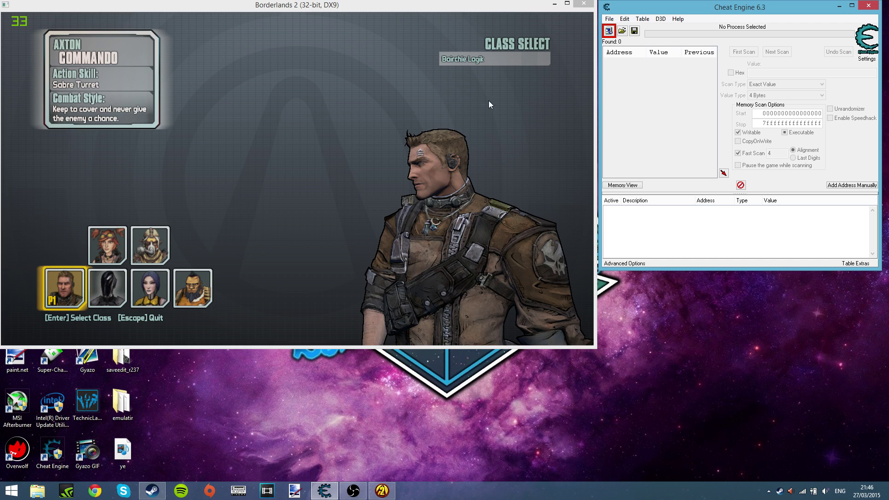
left_click(490, 27)
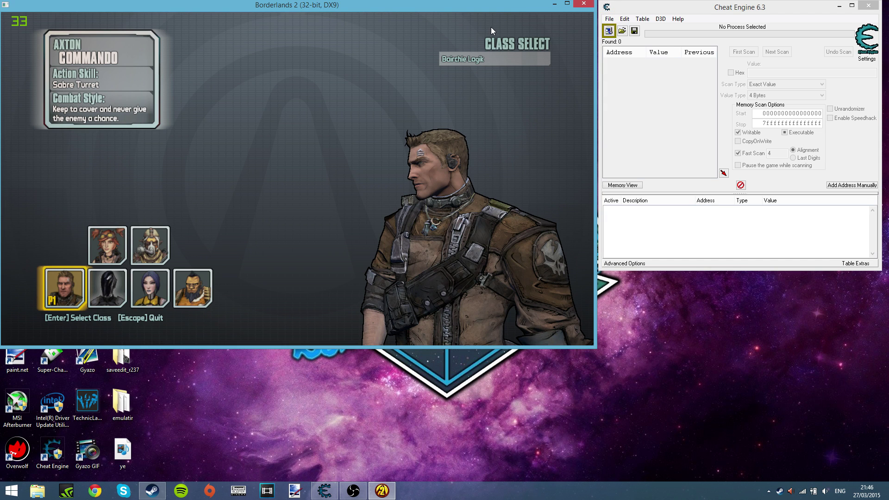
left_click(622, 31)
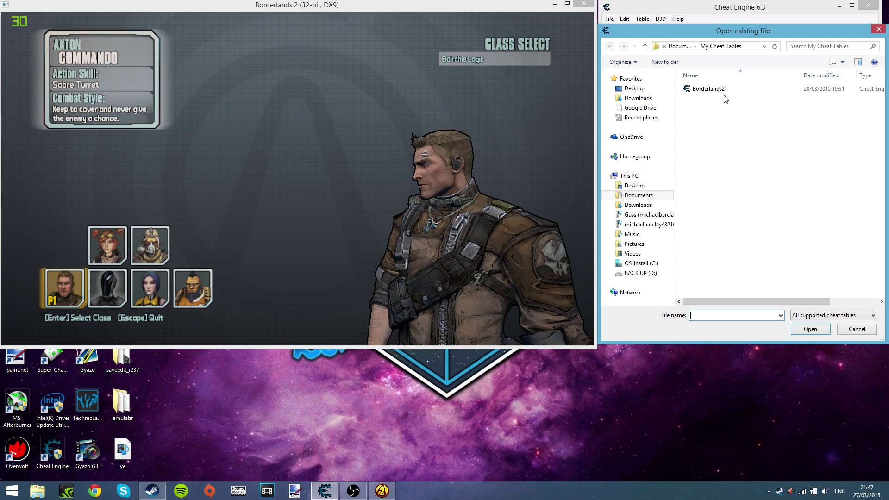
double_click(708, 89)
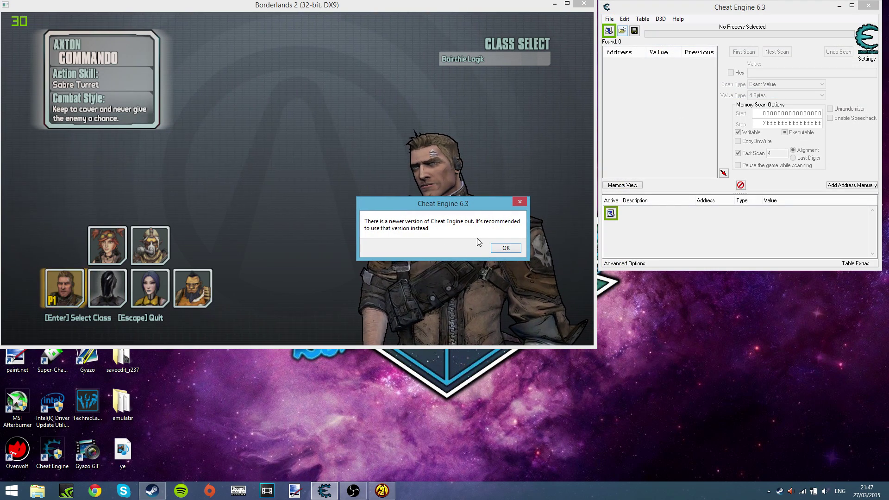
left_click(506, 249)
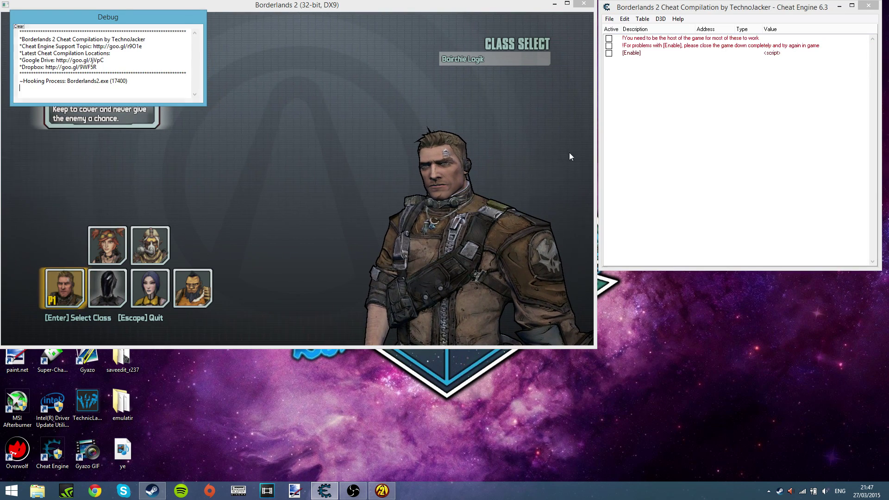
Move the Debug window off the game and activate the table's [Enable] script and [Scripts] group
left_click_drag(179, 19, 828, 319)
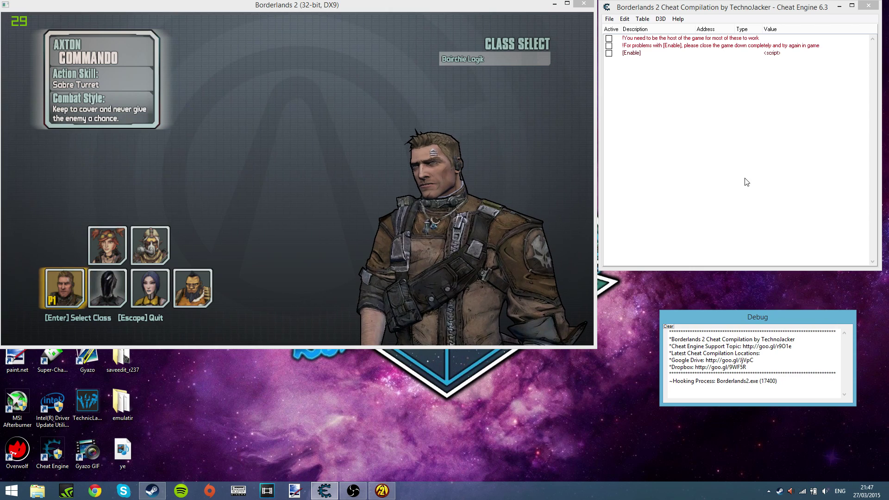
left_click(609, 53)
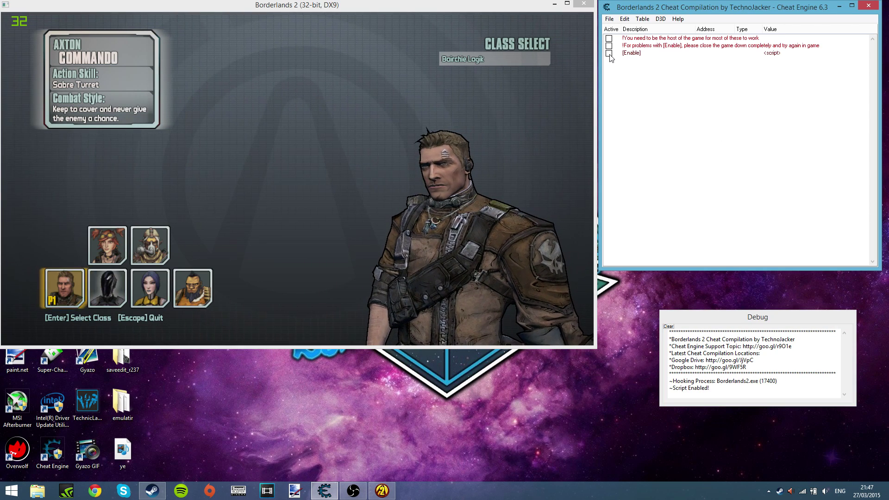
left_click(616, 67)
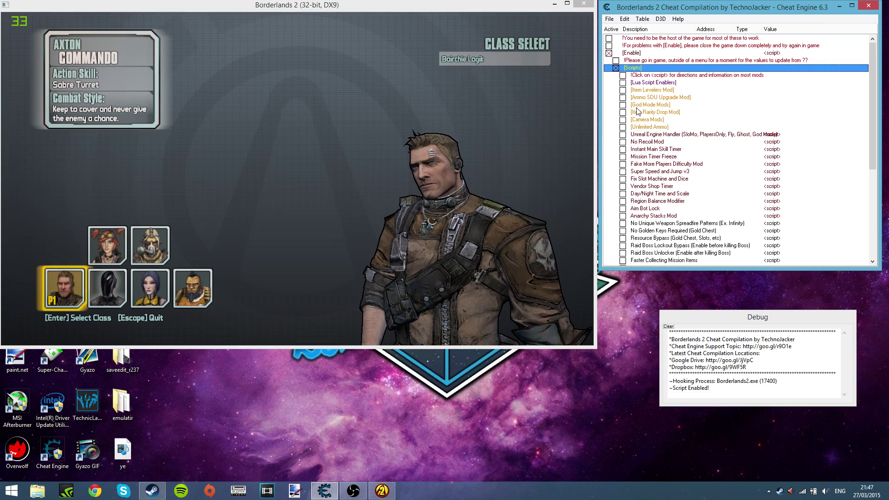
Activate the Gun Deletion Check Bypass and Item Deletion Check scripts
scroll(657, 183, "down", 2)
scroll(658, 183, "down", 2)
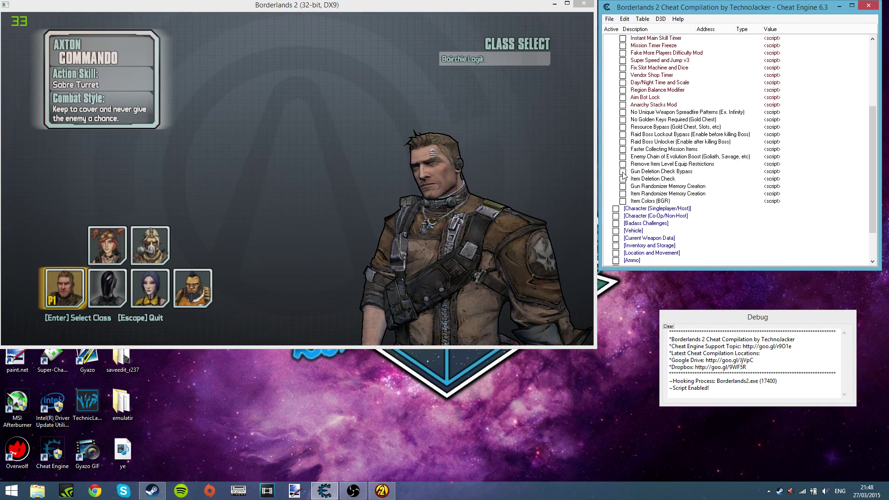
left_click(623, 172)
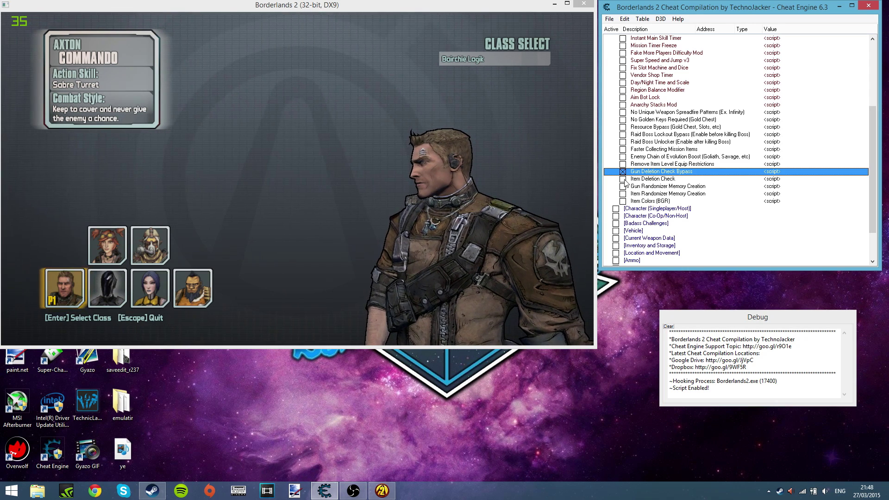
left_click(623, 179)
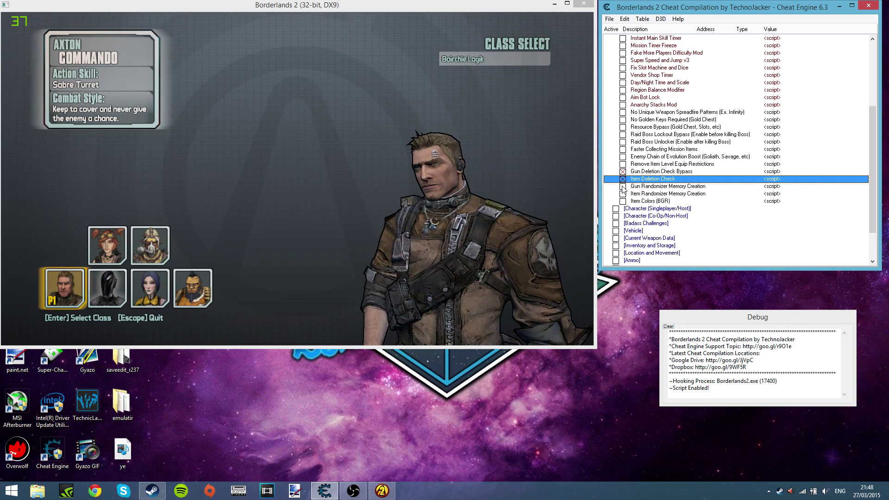
Activate Gun Randomizer Memory Creation and Item Randomizer Memory Creation, including the Randomizer Enable entry beneath each
left_click(623, 186)
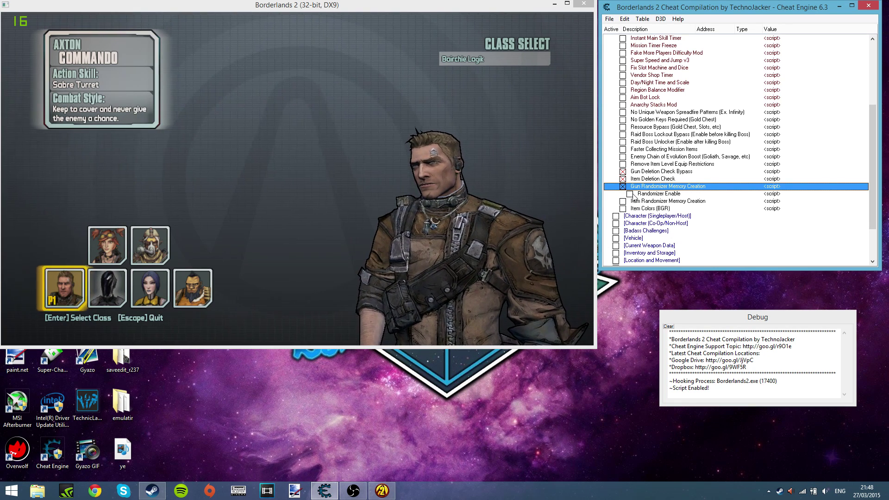
left_click(630, 194)
left_click(622, 203)
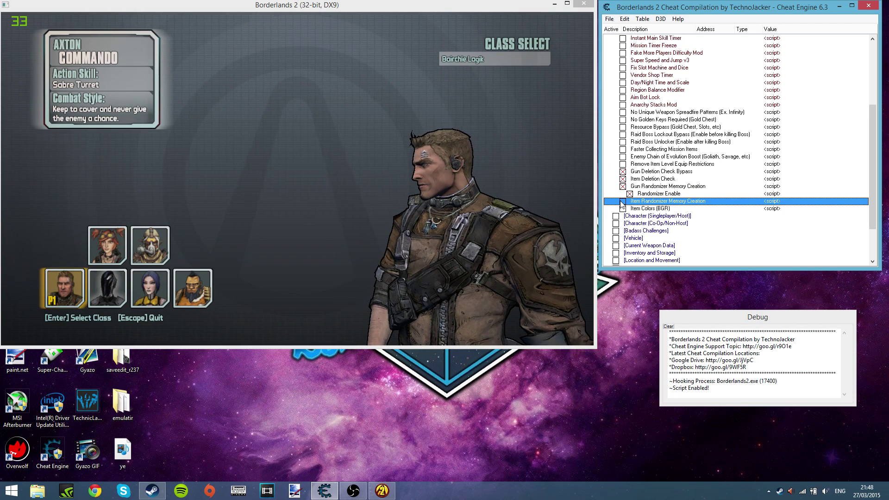
left_click(622, 201)
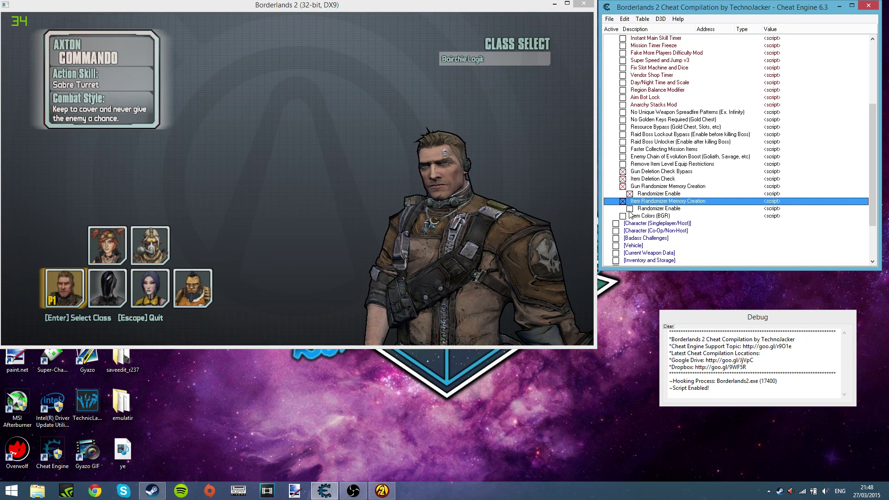
left_click(630, 209)
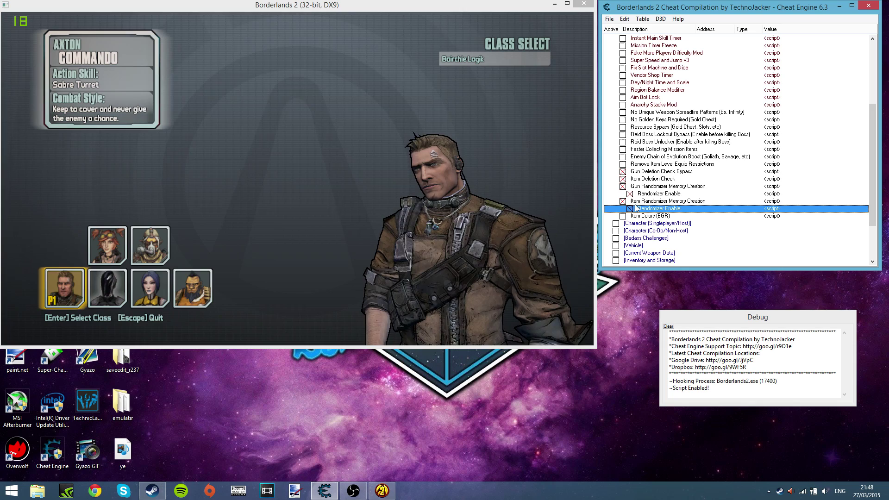
Activate Item Colors (BGR) and all its color entries, from White through Legendary tiers, Pearl and Saraph
left_click(623, 217)
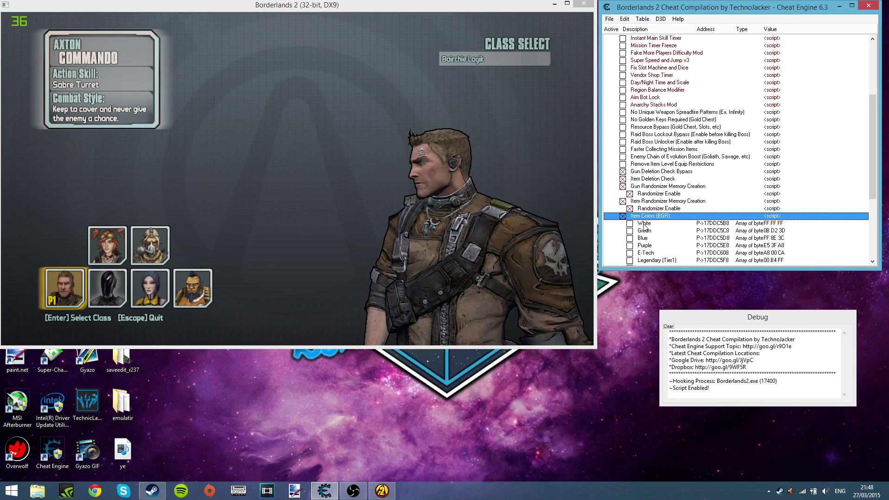
scroll(644, 227, "down", 1)
scroll(644, 227, "down", 1)
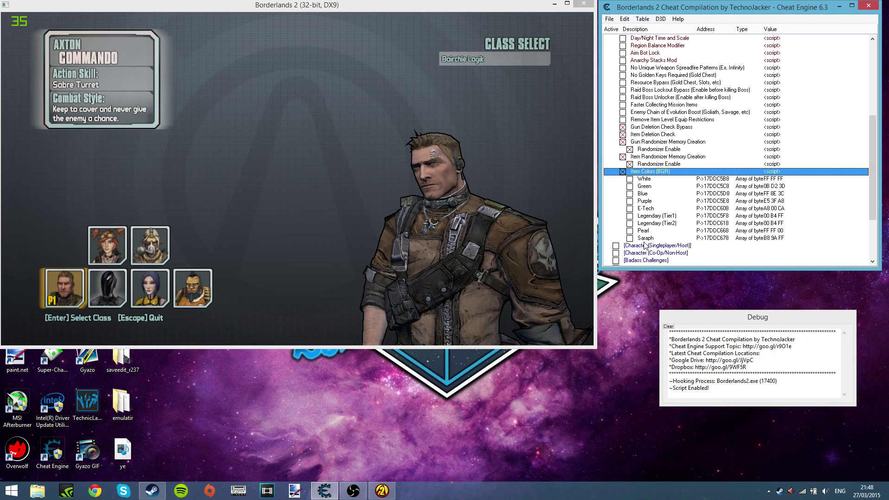
left_click(630, 180)
left_click(630, 186)
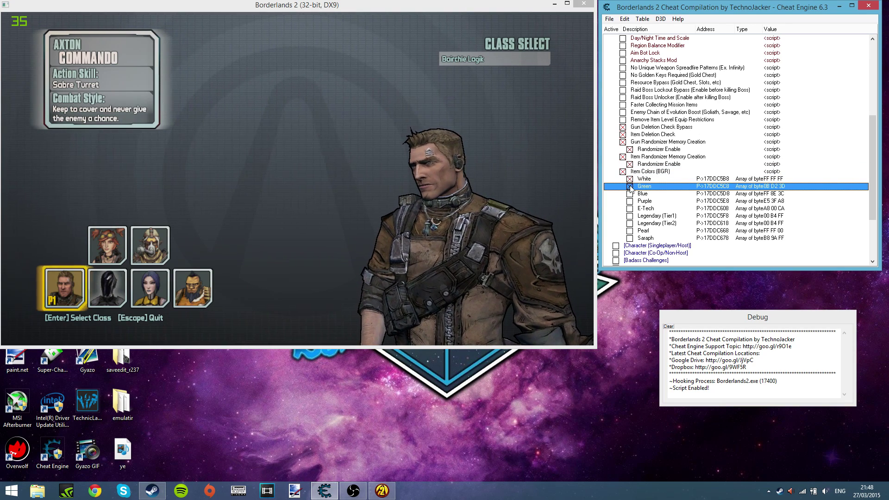
left_click(629, 194)
left_click(629, 200)
left_click(629, 209)
left_click(630, 216)
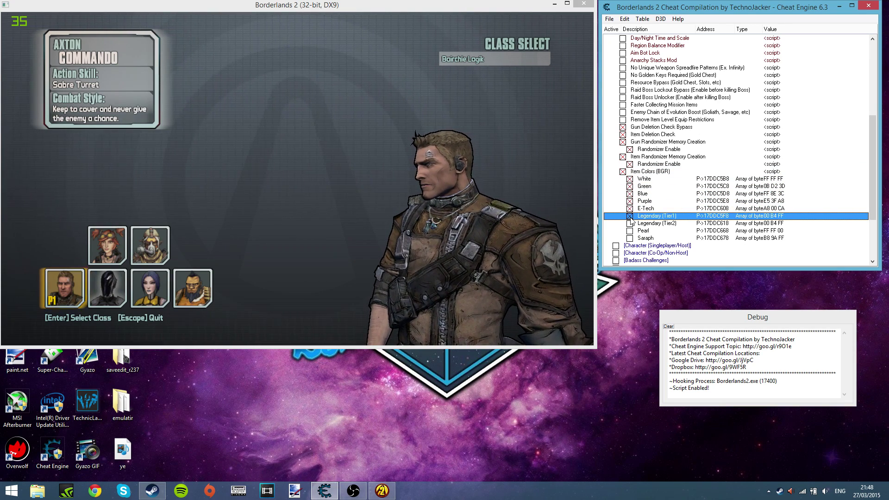
left_click(630, 223)
left_click(630, 230)
left_click(629, 238)
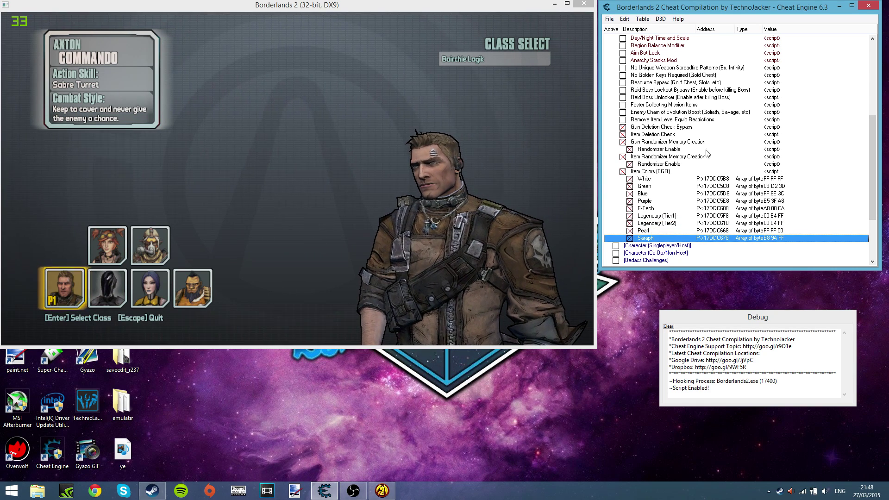
Minimize Cheat Engine and create an Axton Commando character in Borderlands 2 with the default head, skin and name
left_click(839, 4)
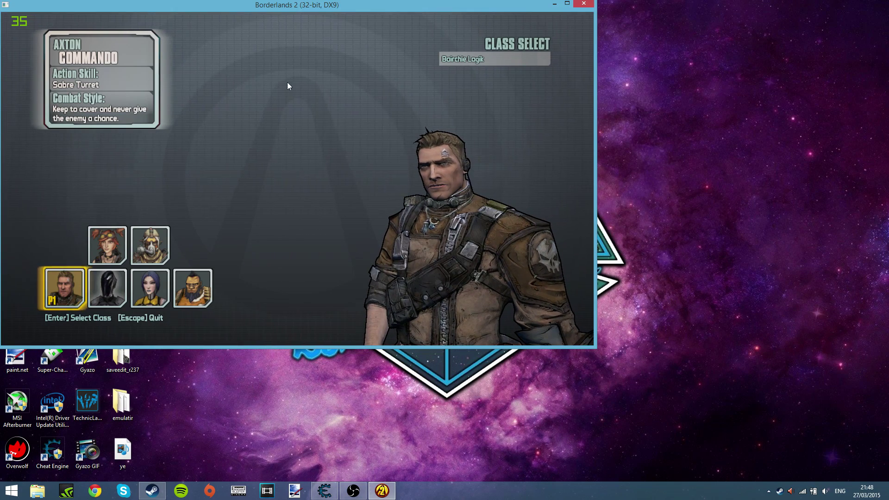
left_click(69, 278)
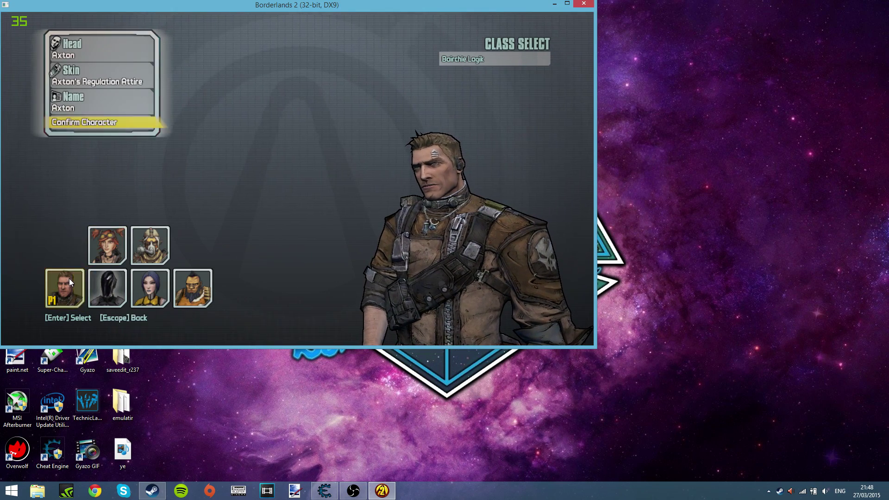
left_click(66, 123)
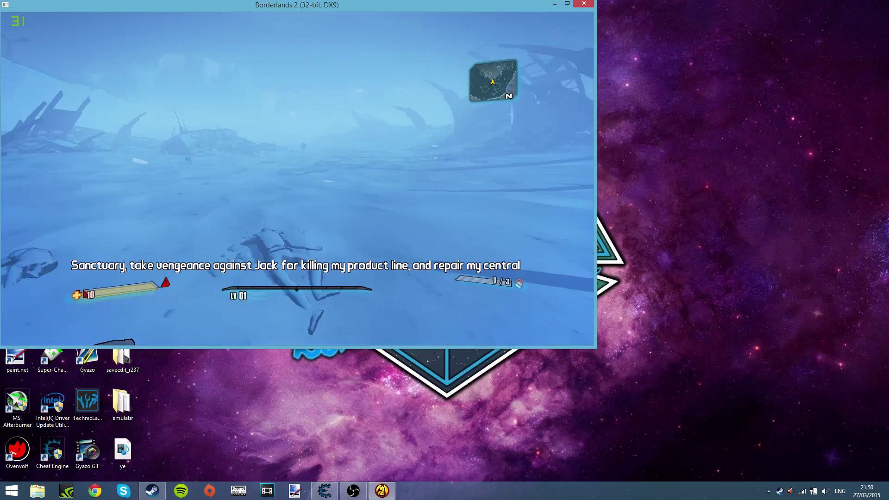
Open the character's inventory, dismiss the unlock notices and review the equipped Corrosive Rifle and backpack items
key("m")
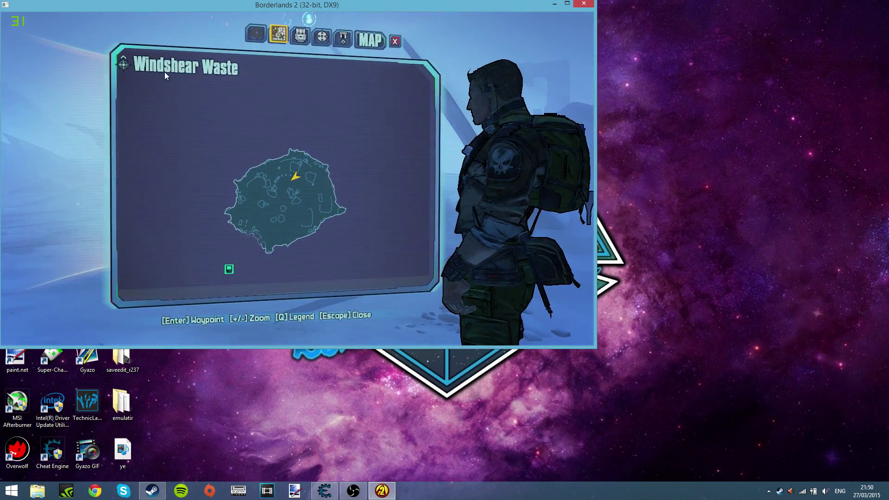
left_click(299, 37)
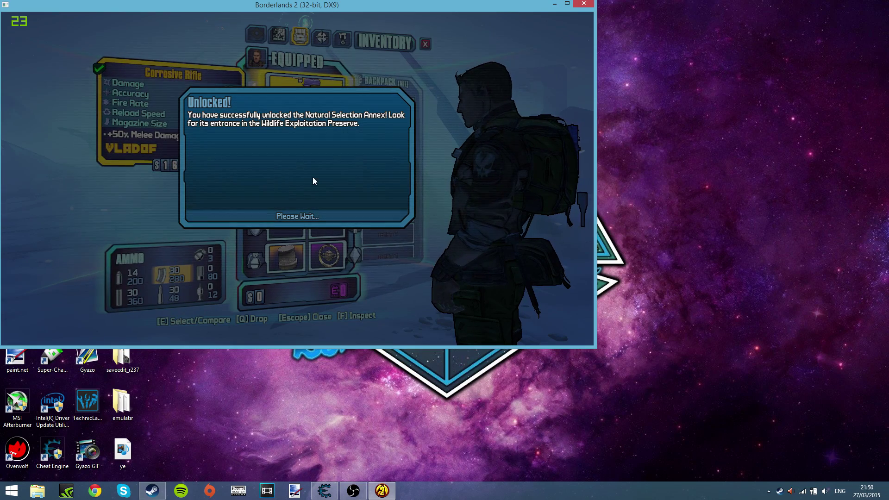
key("Return")
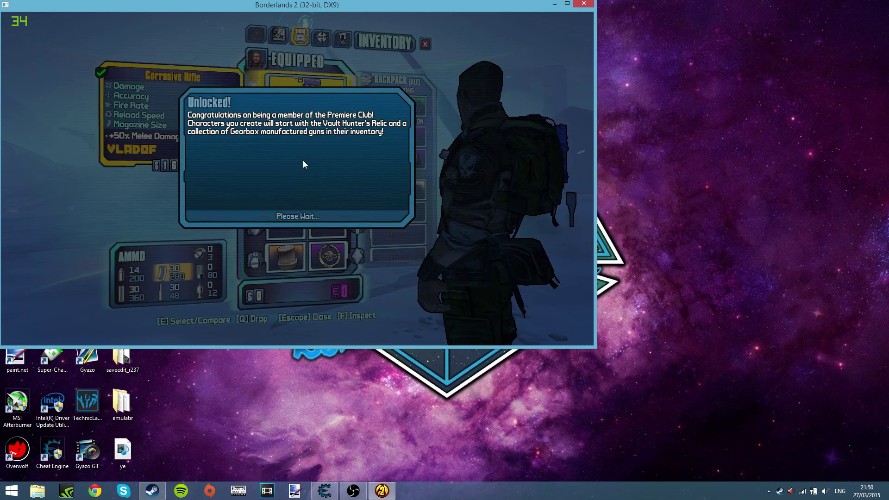
key("Return")
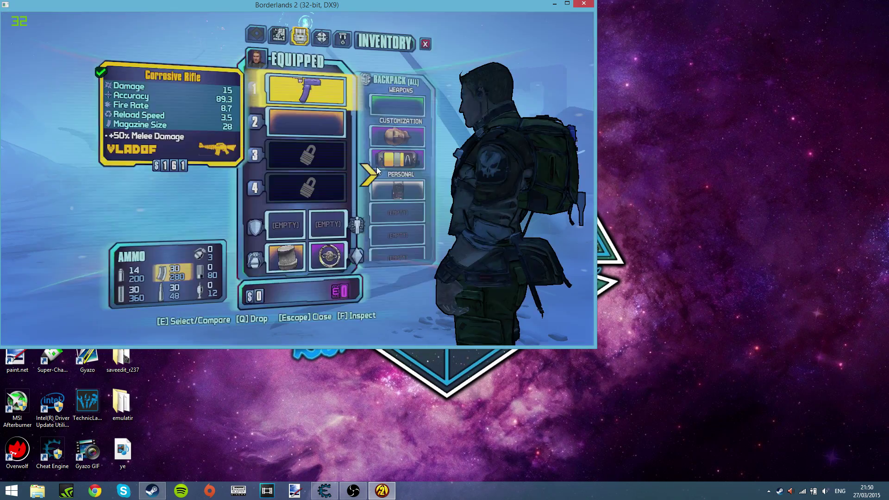
key("Escape")
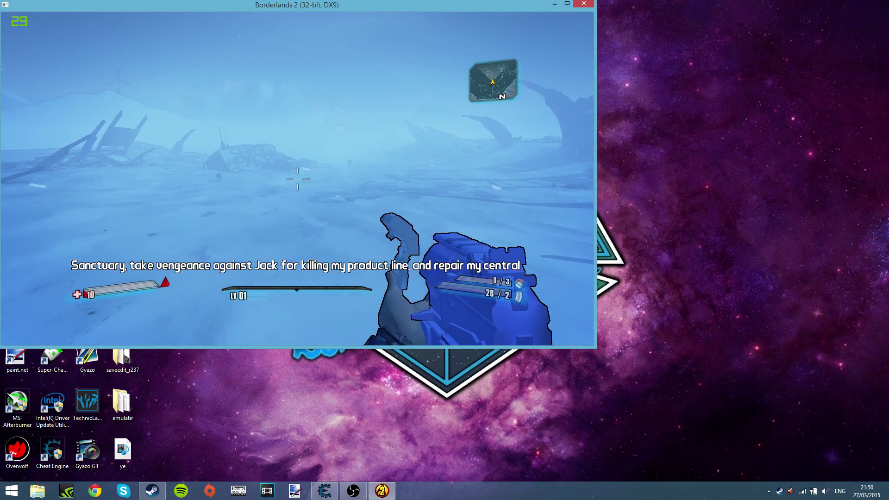
Test-fire the equipped randomized guns in the open snowfield of Windshear Waste
left_click(297, 179)
left_click(297, 179)
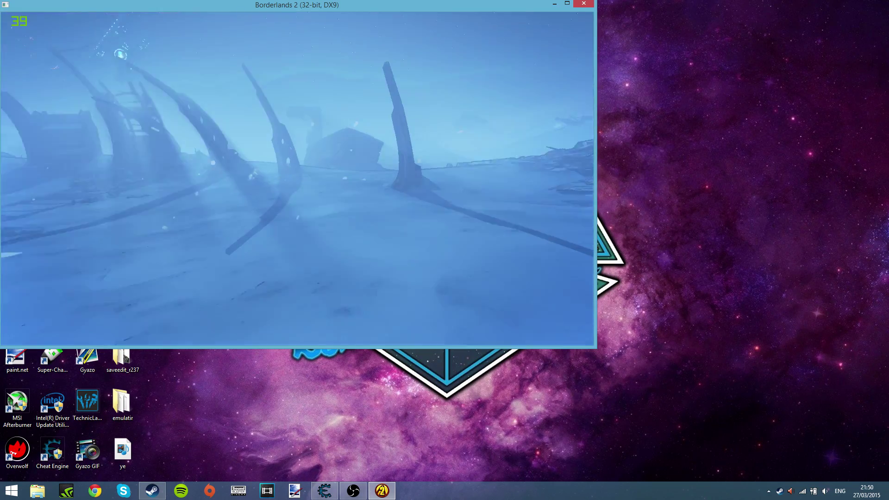
key("Tab")
key("Tab")
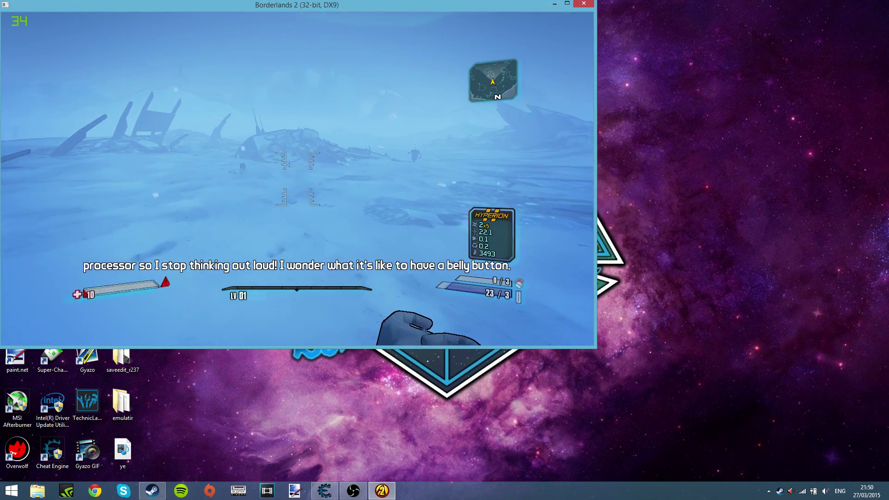
left_click(297, 178)
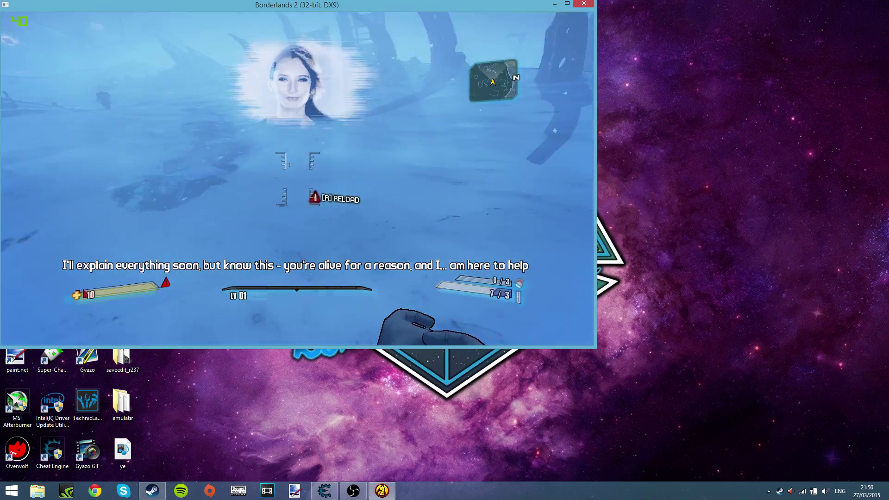
Drop the two equipped guns and equip the backpack weapon in the first weapon slot
key("Tab")
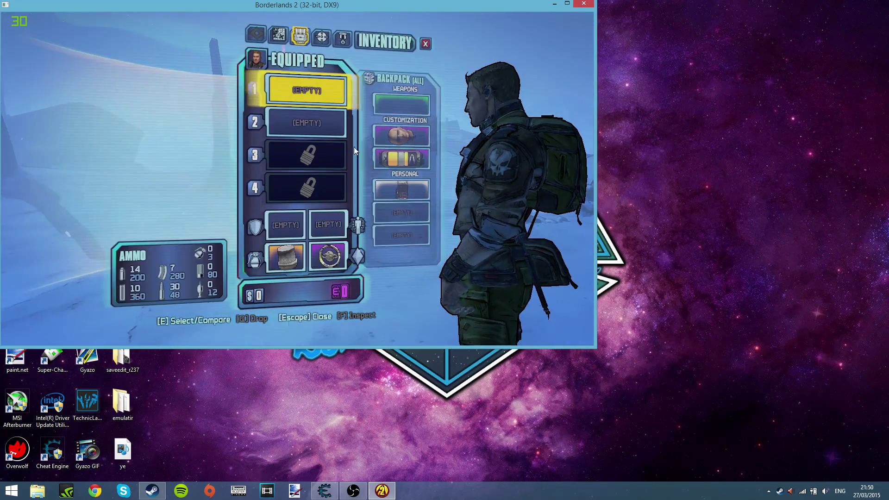
mouse_move(359, 100)
left_click(329, 95)
left_click(245, 91)
key("Escape")
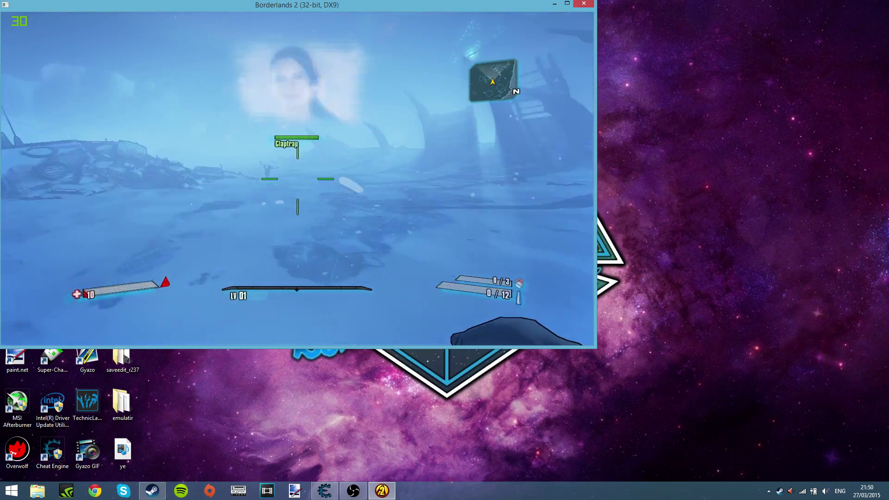
Walk to the dropped guns and pick up the Social Skullmasher and the Corrosive Rifle
key("w")
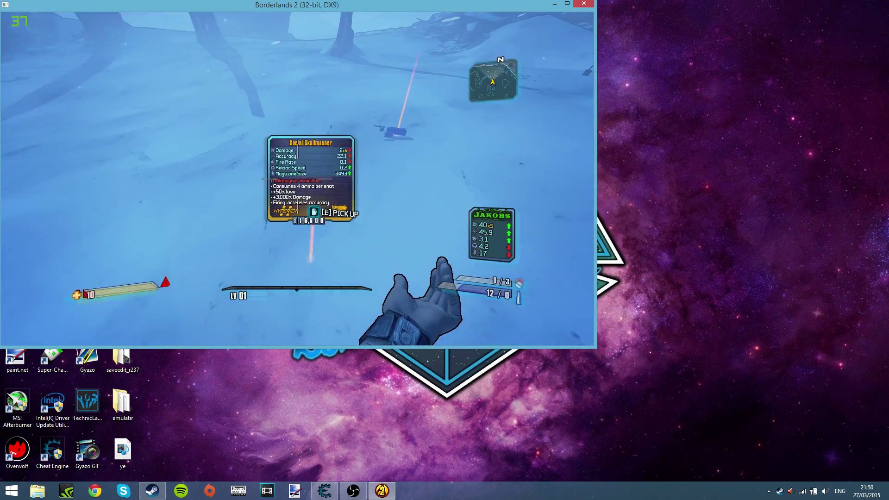
key("e")
key("w")
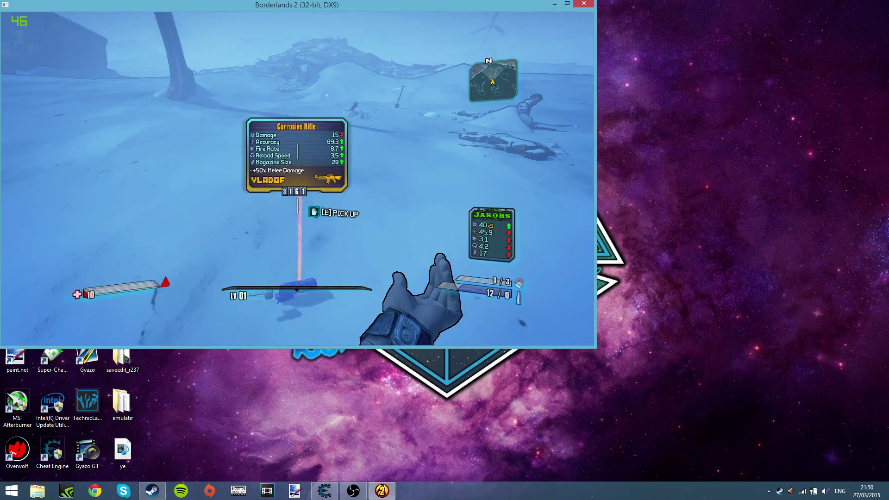
key("e")
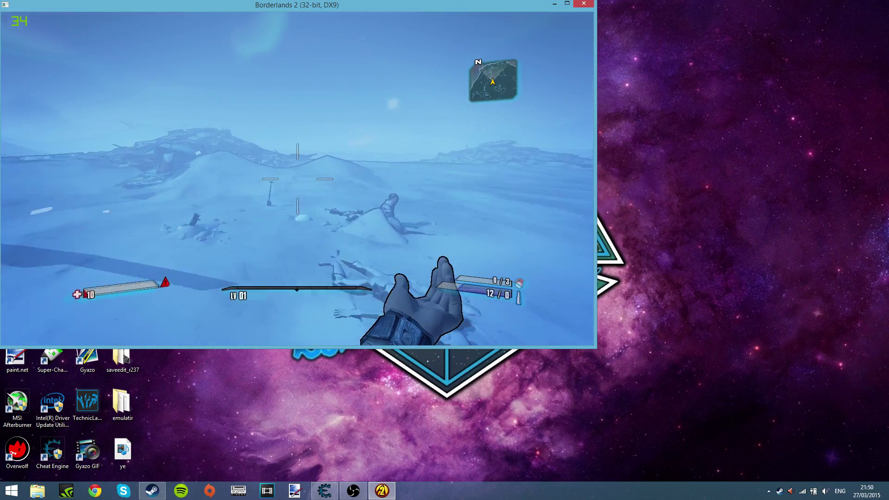
Walk the character across the snowfield and over the wreckage piles at the edge of Windshear Waste
key("w")
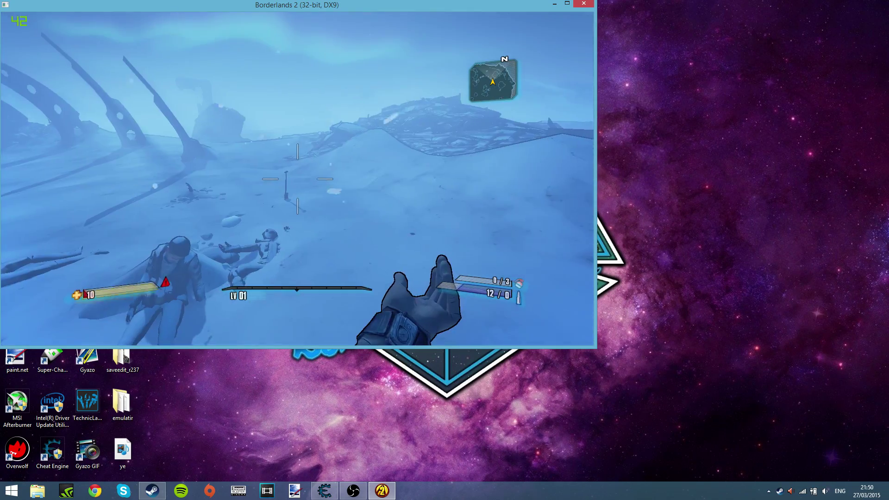
key("w")
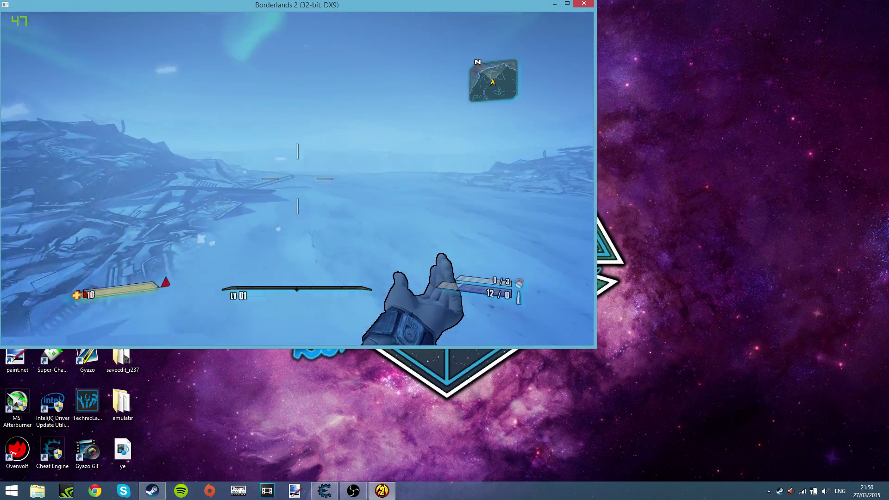
key("w")
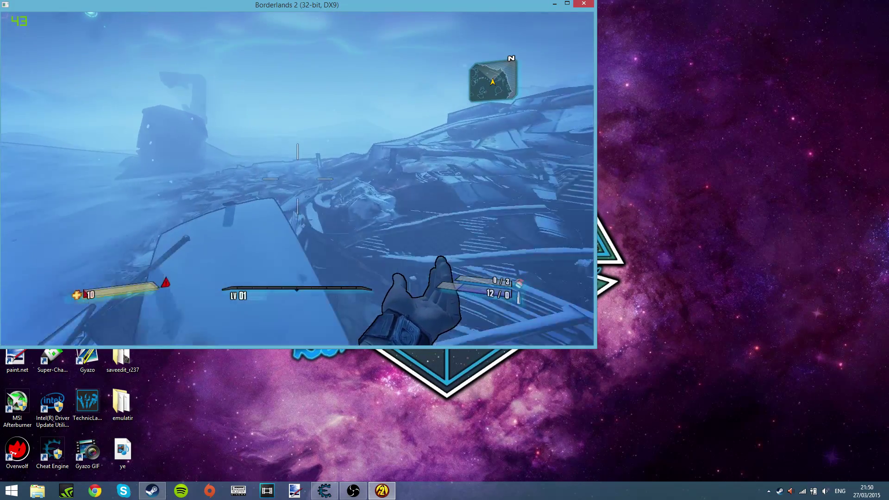
key("w")
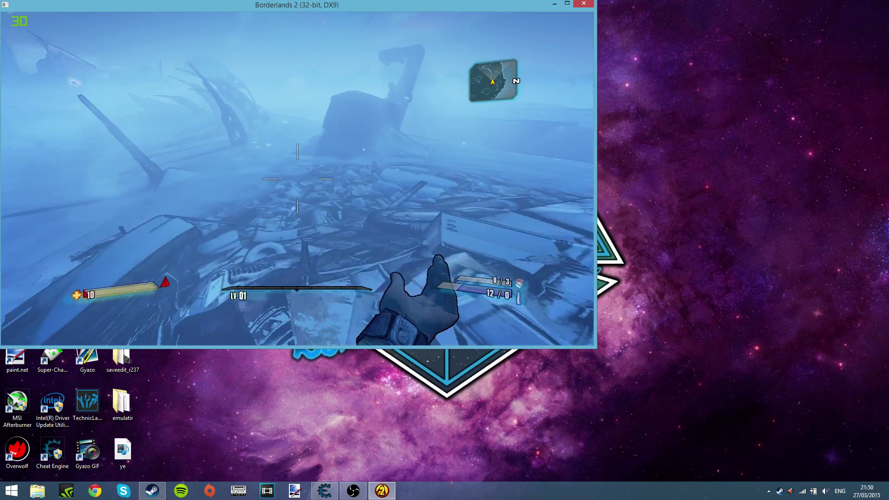
key("w")
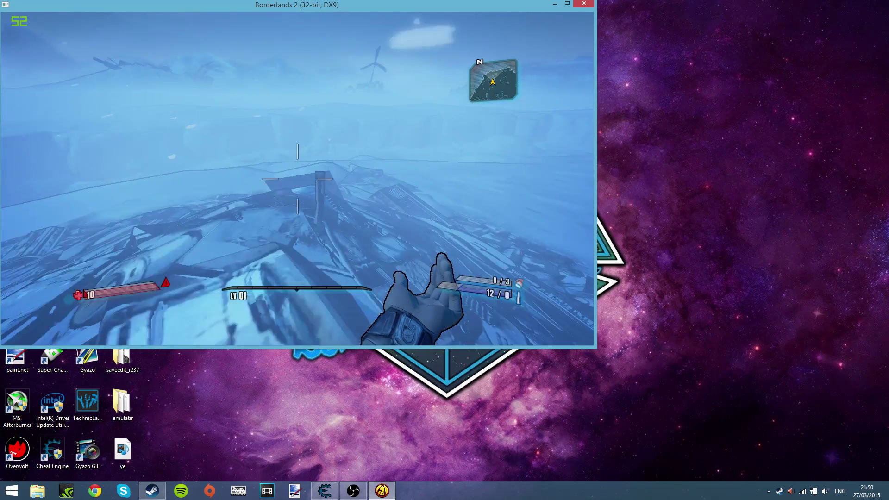